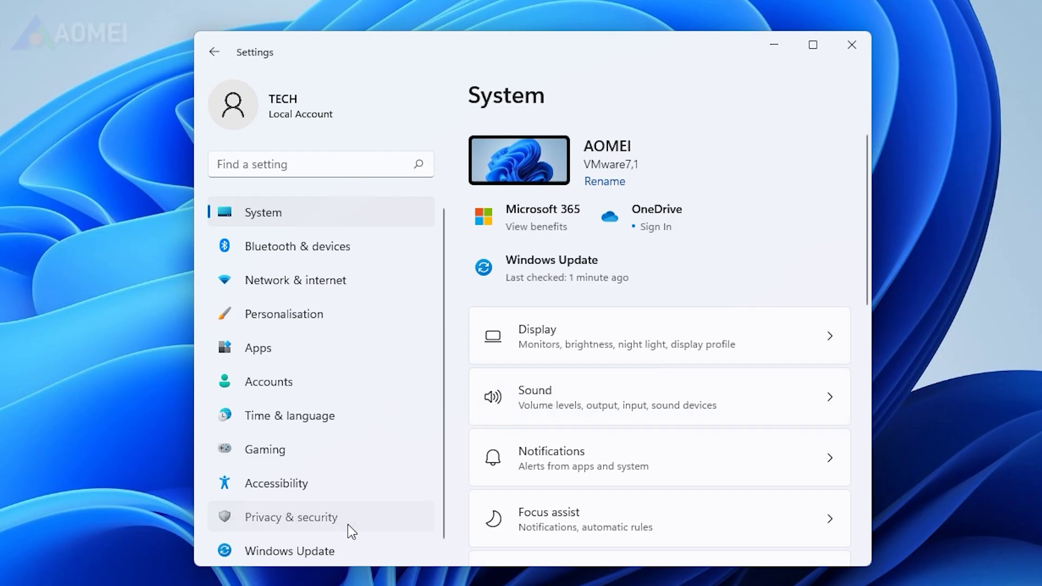
# Start a Full scan from Windows Security's Virus & threat protection scan options
pyautogui.click(348, 529)
pyautogui.click(647, 187)
pyautogui.click(583, 287)
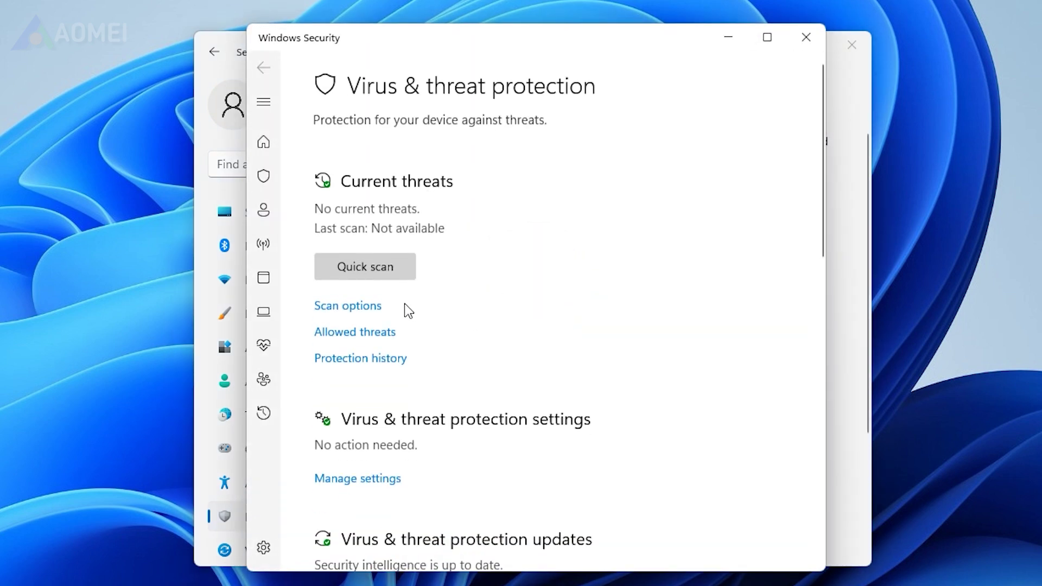
pyautogui.click(341, 314)
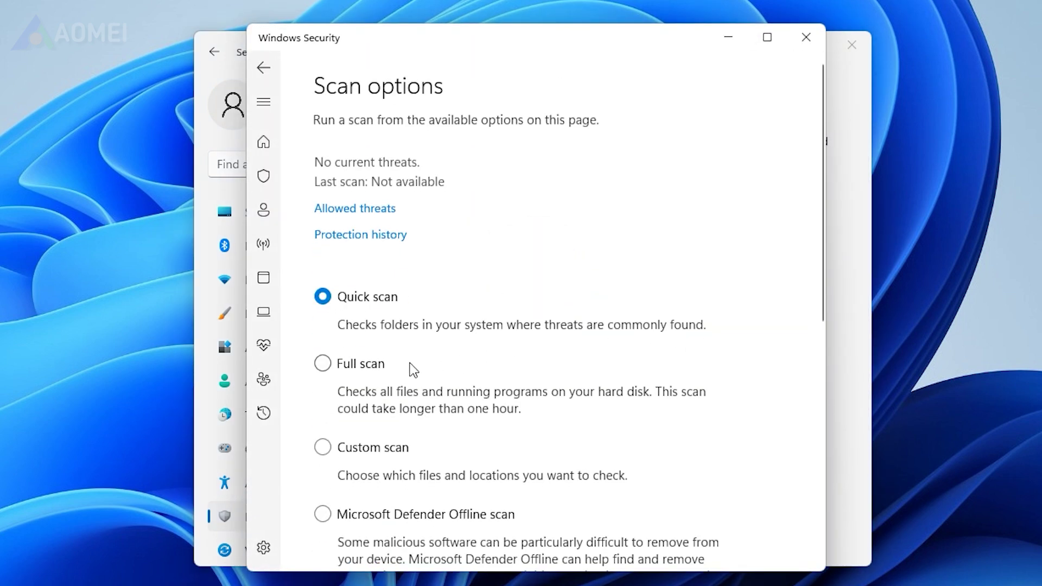
pyautogui.click(367, 365)
pyautogui.scroll(-3, 589, 375)
pyautogui.click(366, 414)
pyautogui.scroll(2, 689, 436)
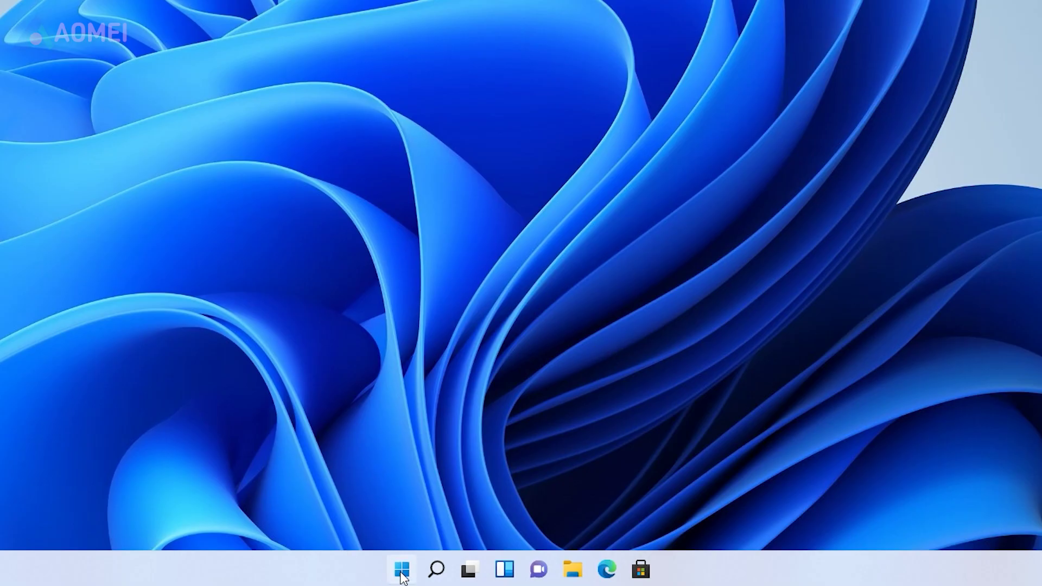
# Open Device Manager and expand the Universal Serial Bus controllers list
pyautogui.rightClick(402, 575)
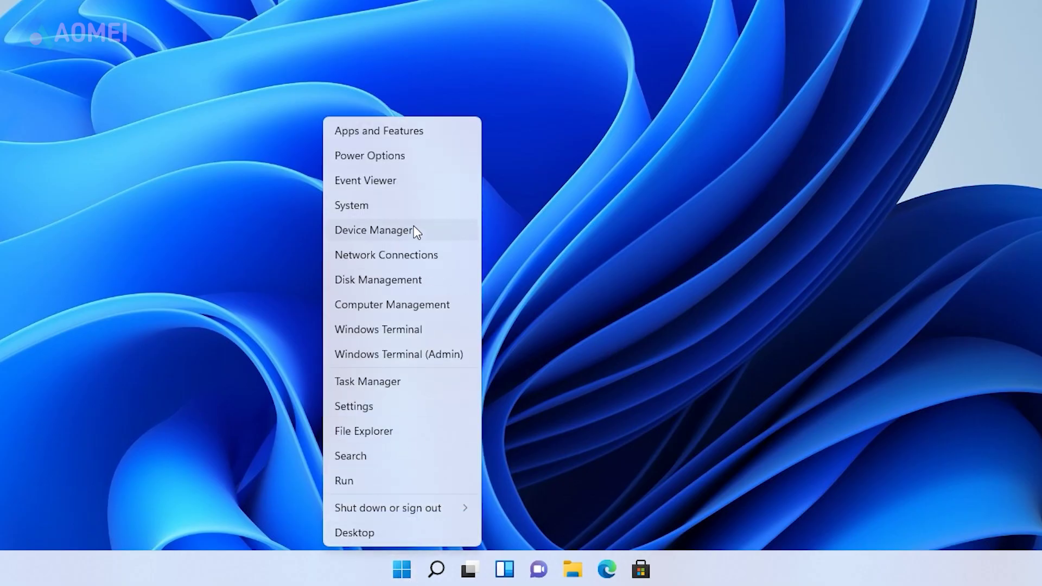
pyautogui.click(413, 231)
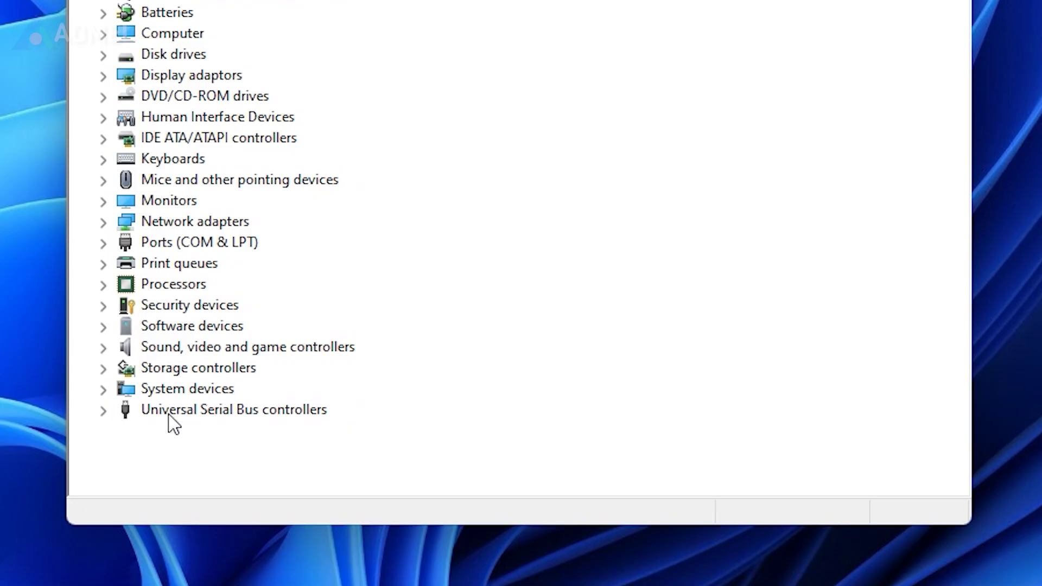
pyautogui.click(171, 419)
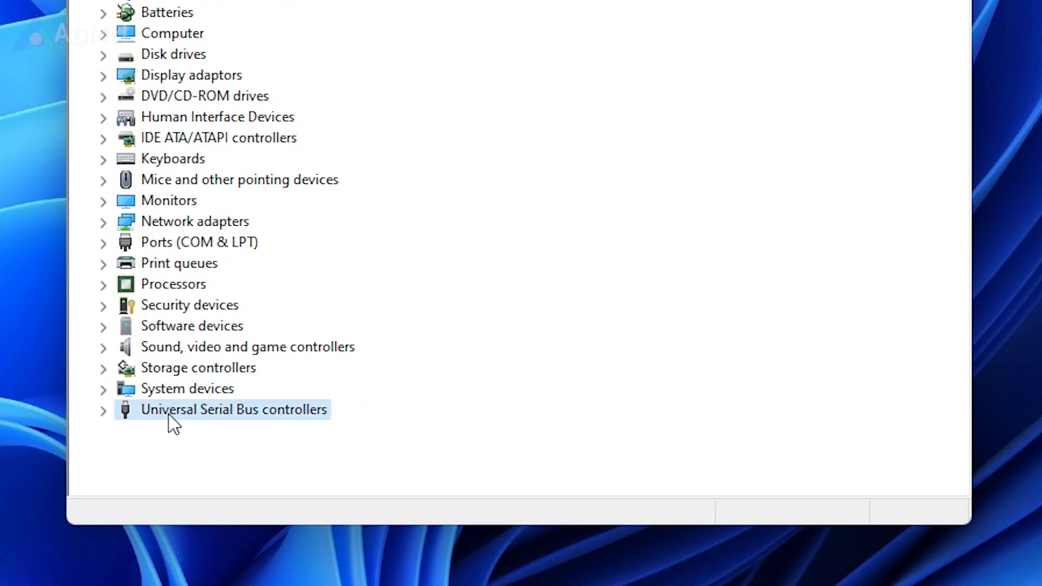
pyautogui.click(105, 411)
# Cancel a started driver update, then uninstall the Standard Enhanced PCI to USB Host Controller
pyautogui.rightClick(271, 354)
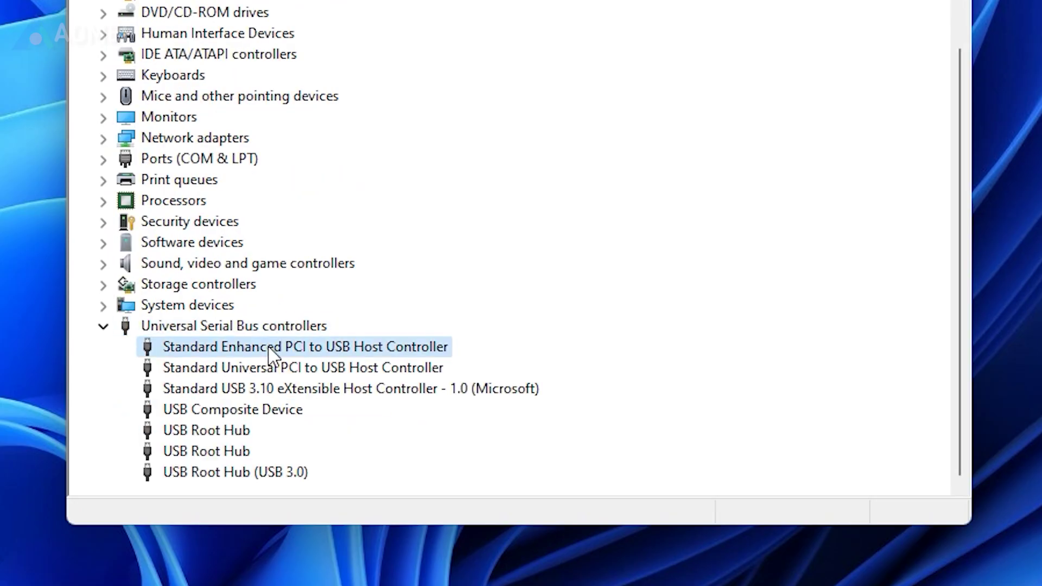
pyautogui.click(328, 364)
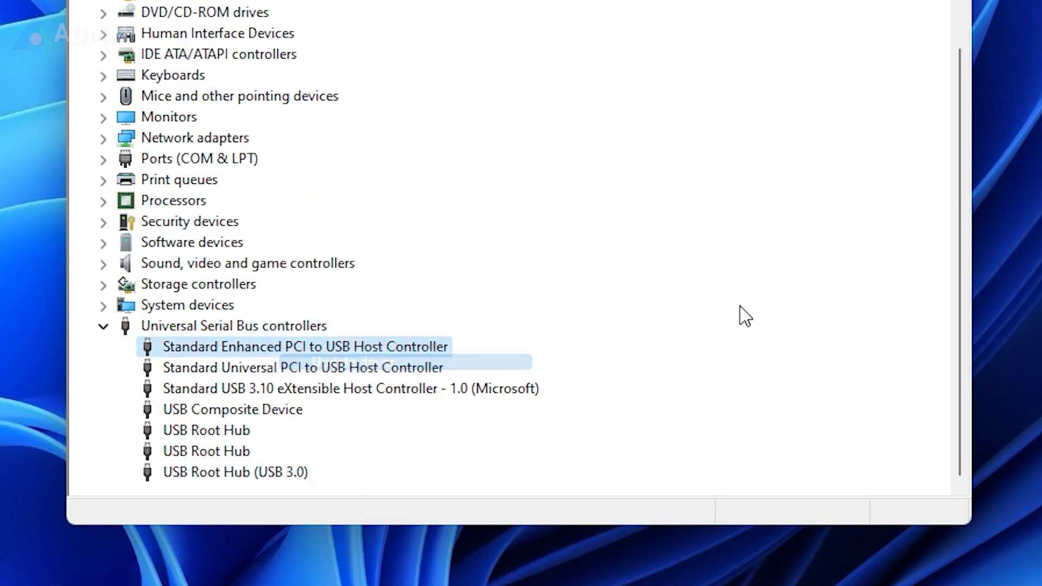
pyautogui.click(854, 2)
pyautogui.rightClick(303, 353)
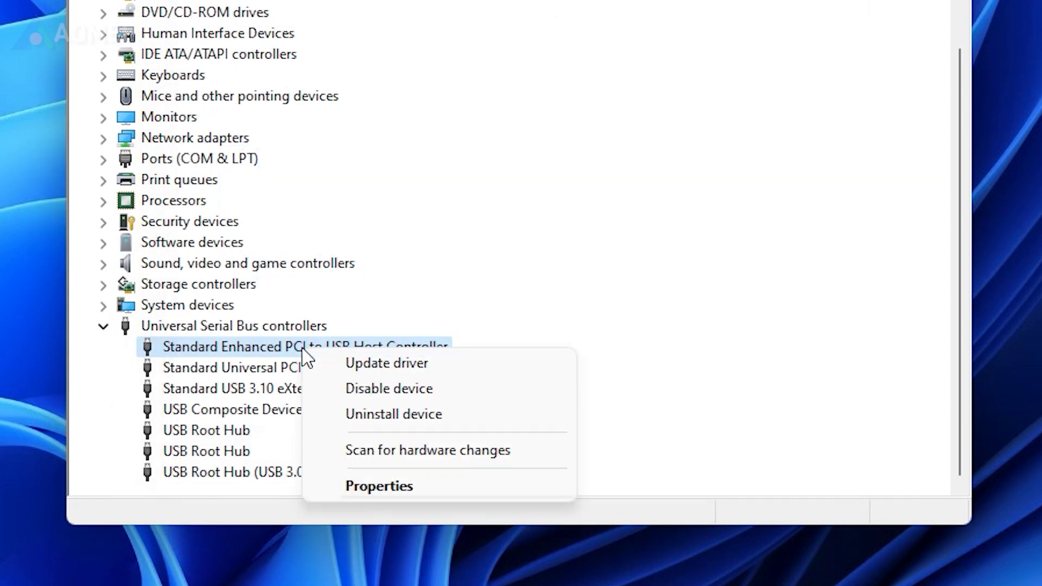
pyautogui.click(423, 416)
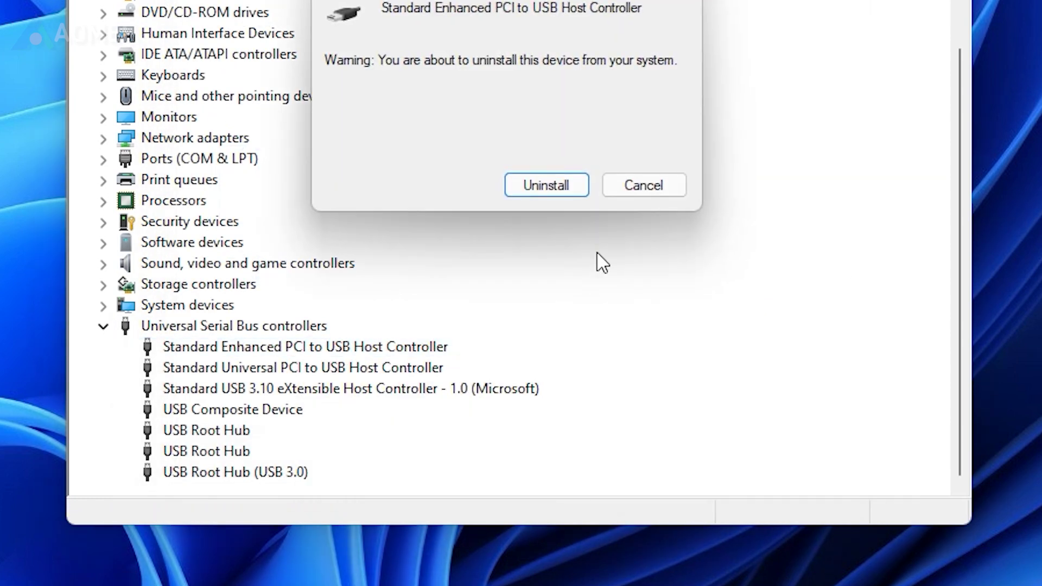
pyautogui.click(559, 189)
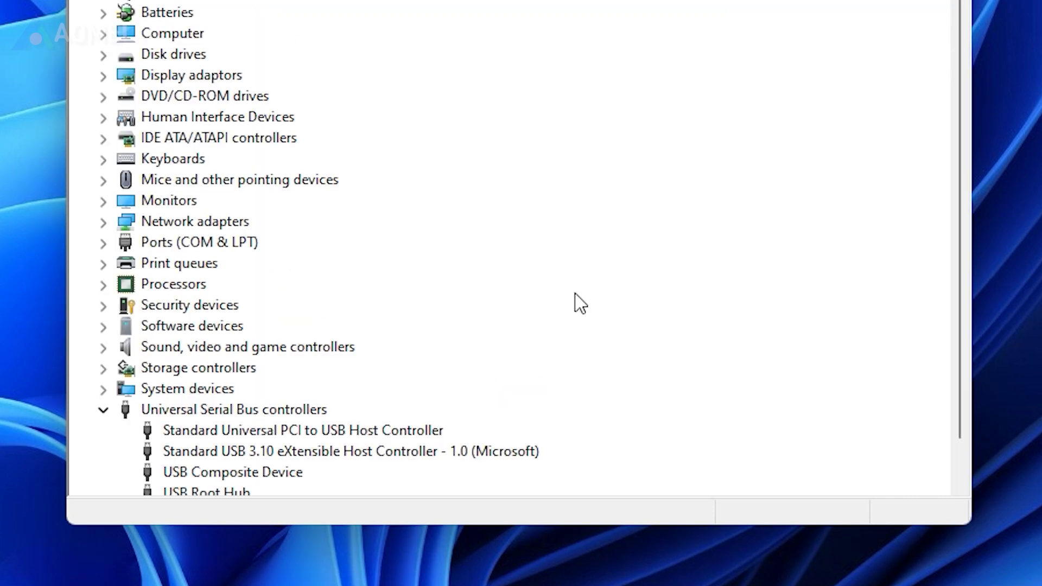
pyautogui.scroll(-1, 575, 303)
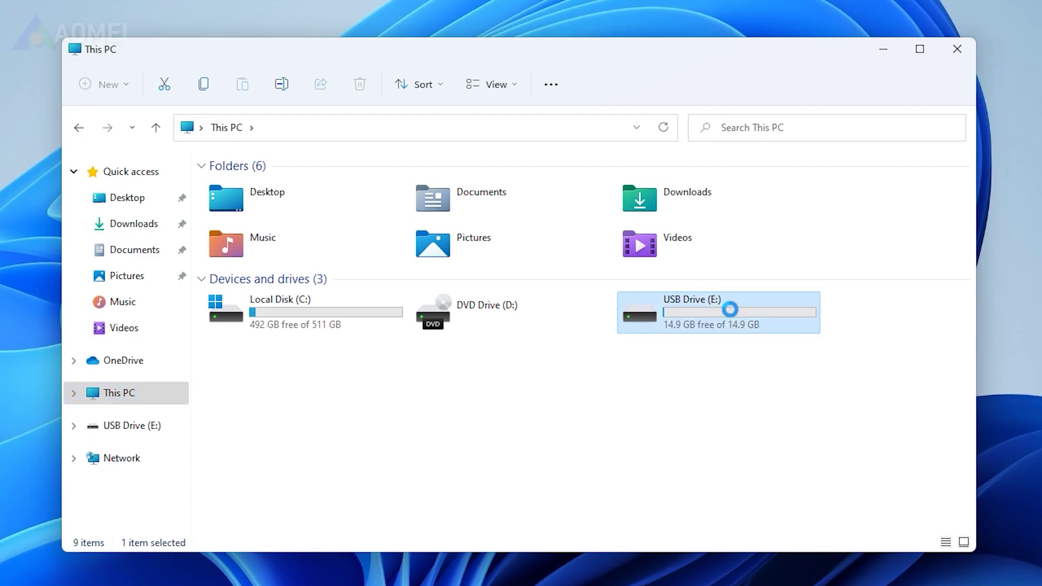
# Format USB Drive (E:) with NTFS and Quick Format, accepting the data-erase warning
pyautogui.rightClick(730, 310)
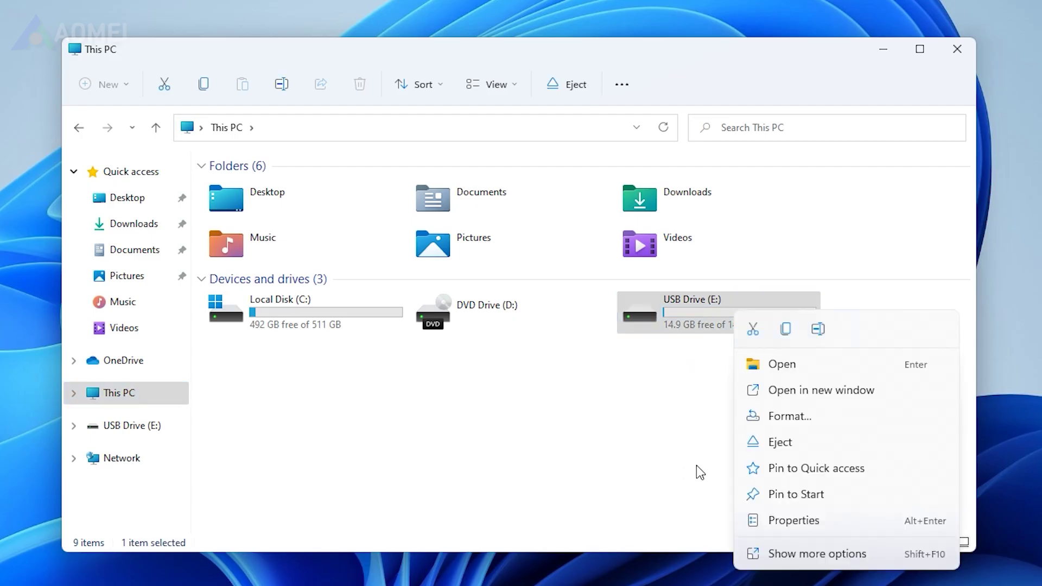
pyautogui.click(765, 418)
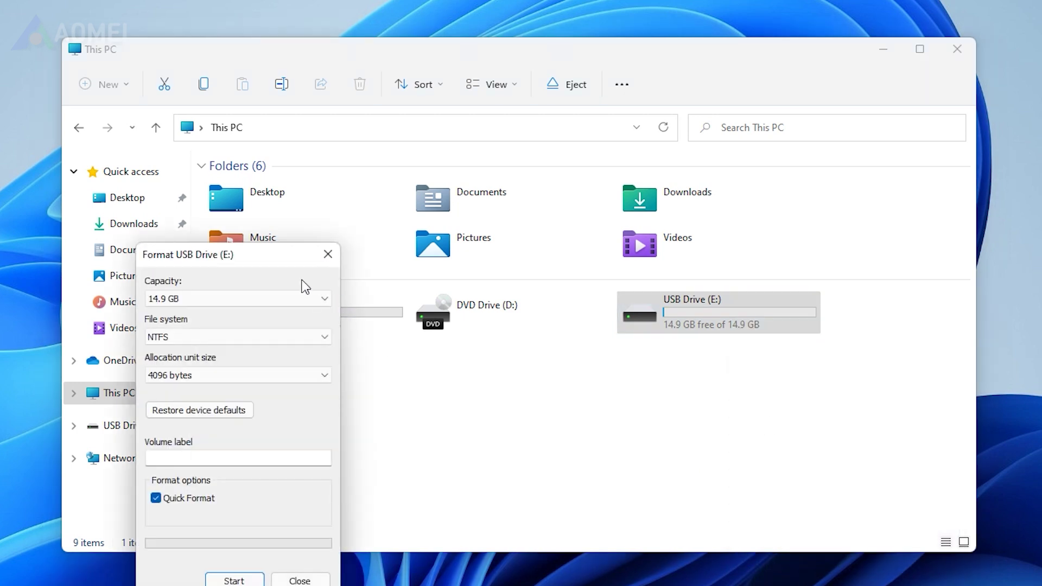
pyautogui.moveTo(284, 264); pyautogui.dragTo(540, 166)
pyautogui.click(497, 486)
pyautogui.click(533, 300)
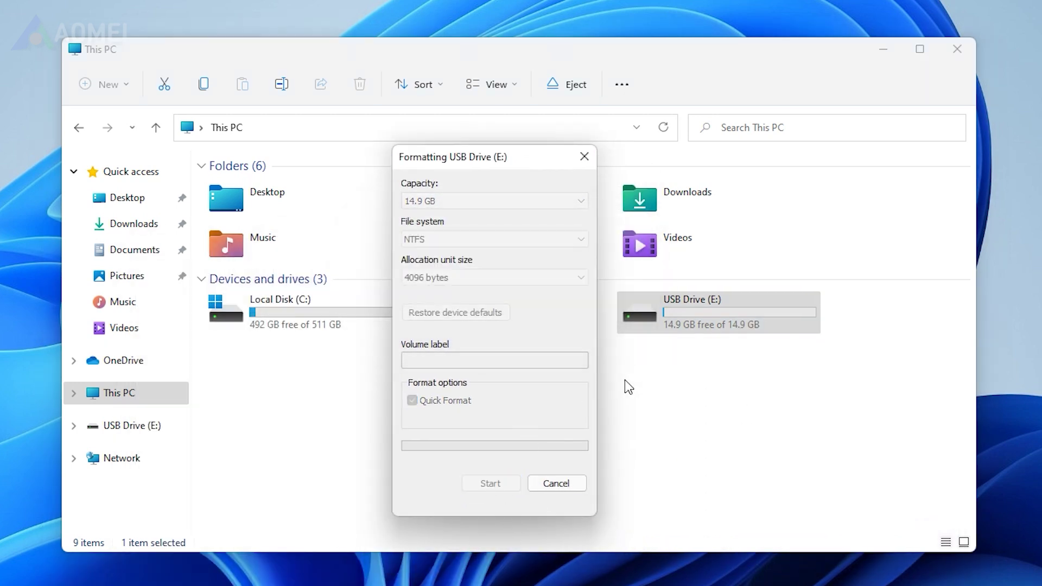